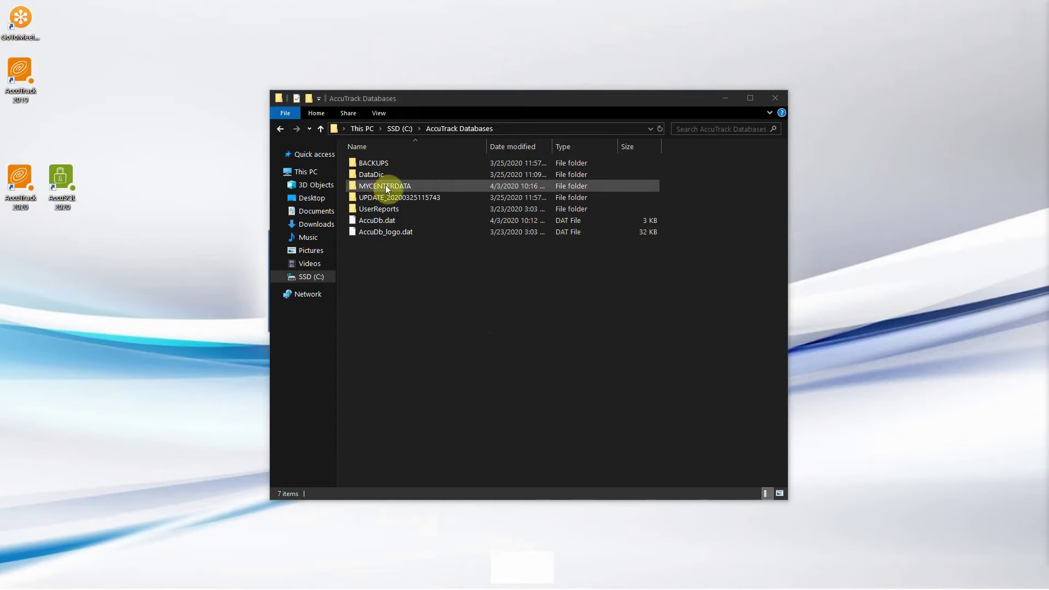
# Step: Open the MYCENTERDATA folder and copy its address-bar path, C:\AccuTrack Databases\MYCENTERDATA
pyautogui.doubleClick(385, 186)
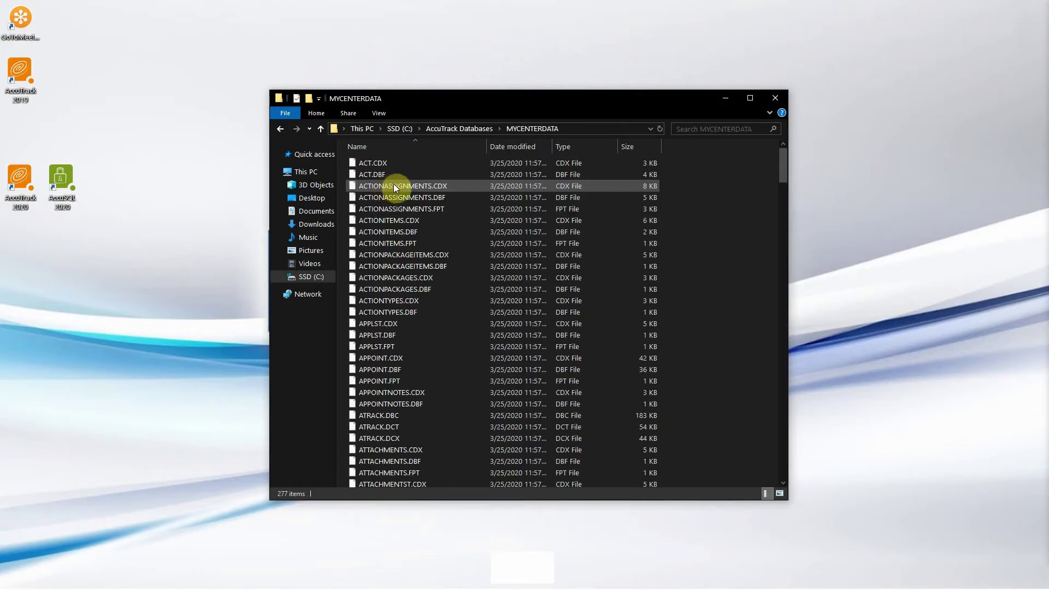
pyautogui.scroll(-8, 415, 197)
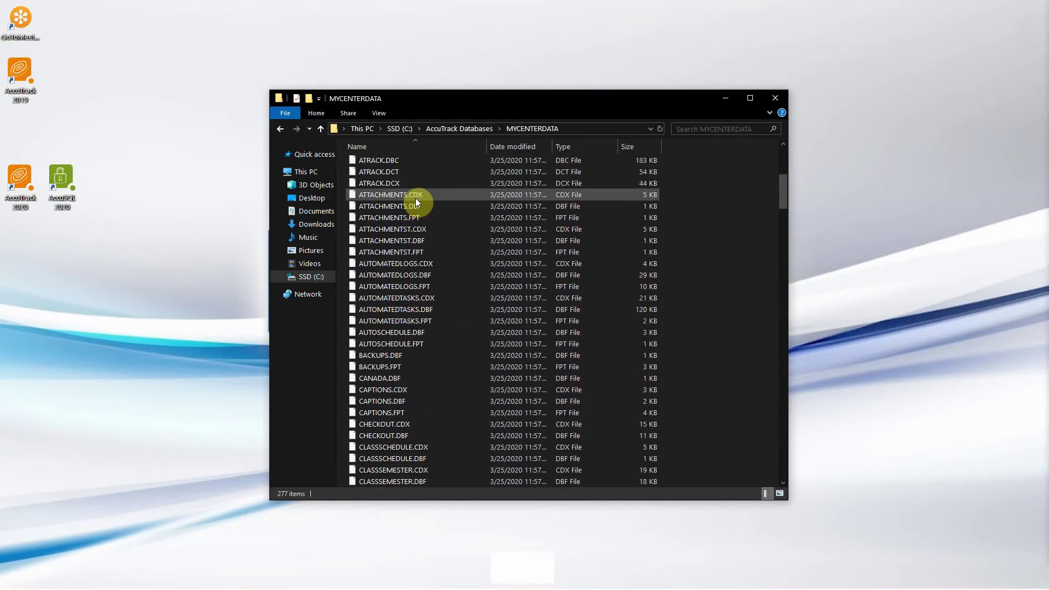
pyautogui.scroll(8, 416, 197)
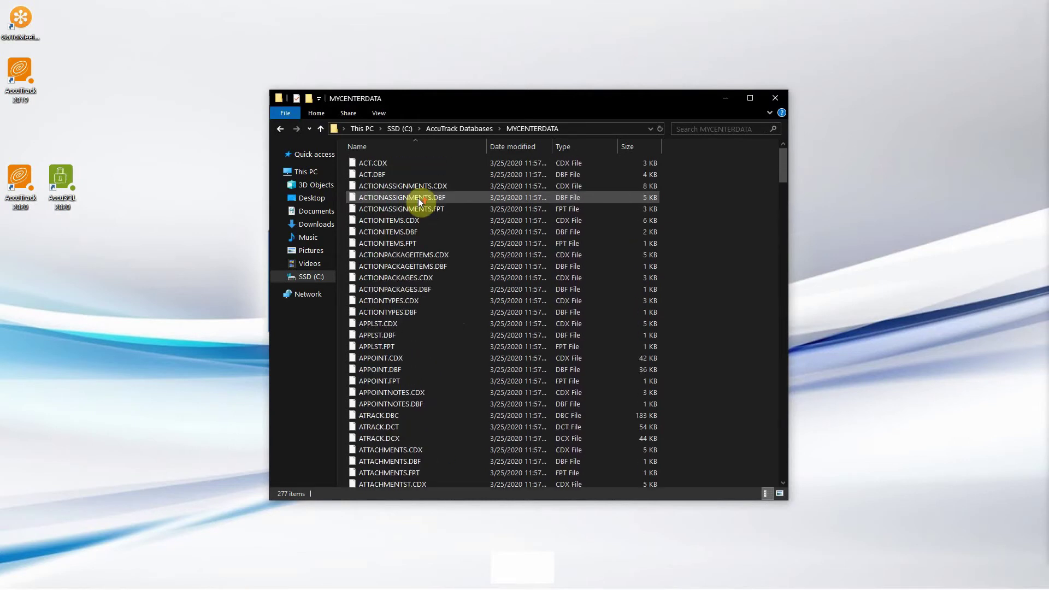
pyautogui.click(580, 132)
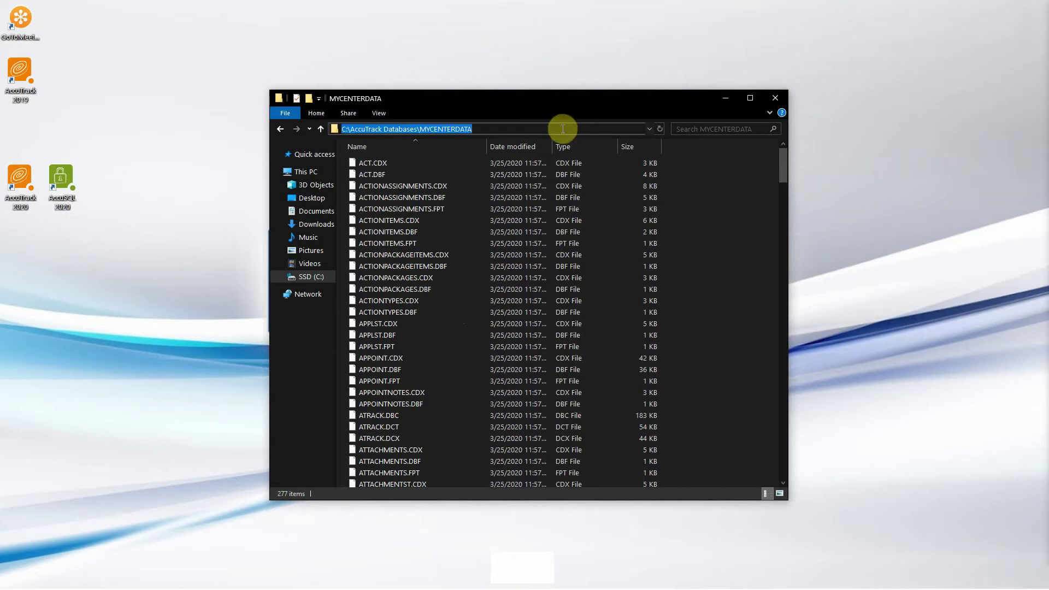
pyautogui.rightClick(561, 128)
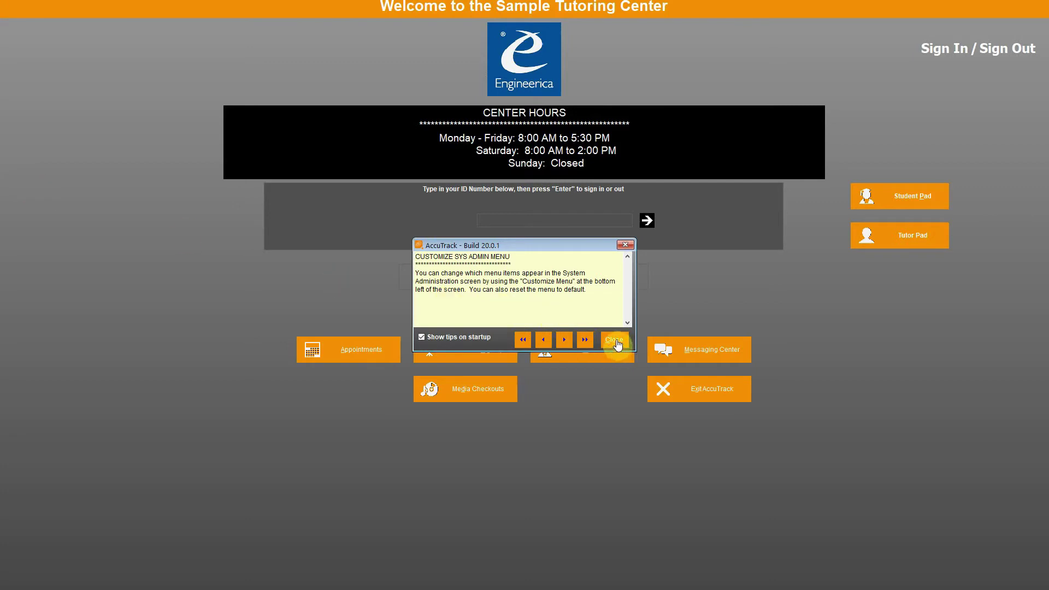
# Step: Close the startup tip, sign in with the administrator ID and password, and dismiss the default-password warning
pyautogui.click(615, 339)
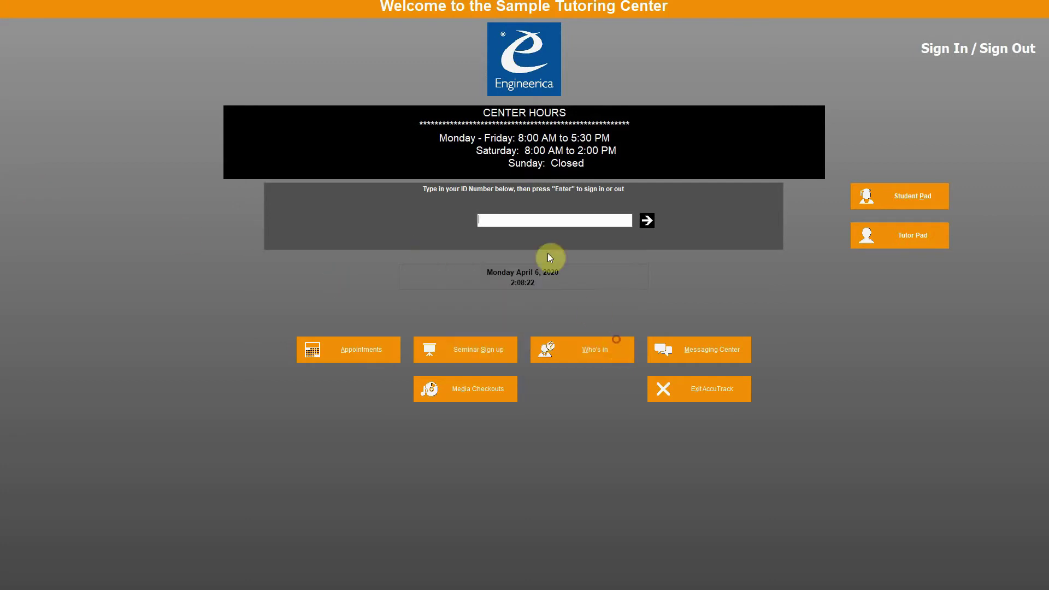
pyautogui.write('123456789')
pyautogui.press('Return')
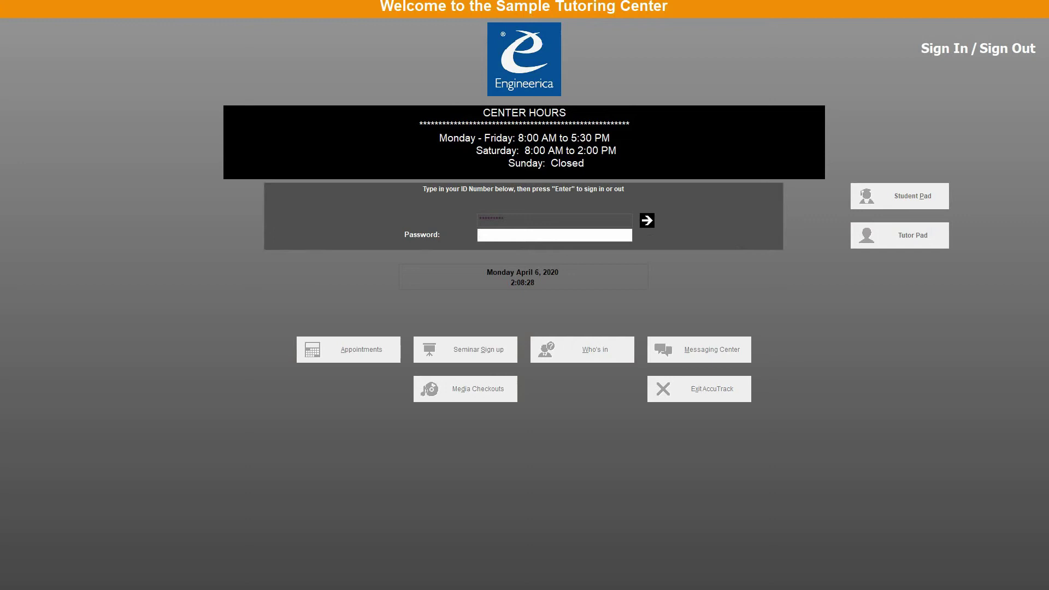
pyautogui.write('123')
pyautogui.press('Return')
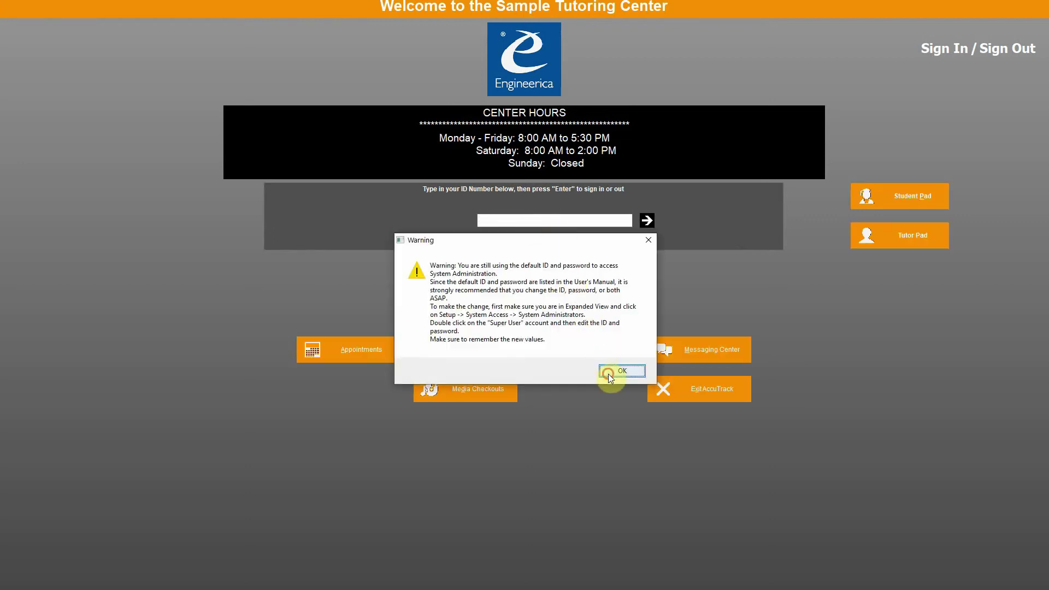
pyautogui.click(607, 372)
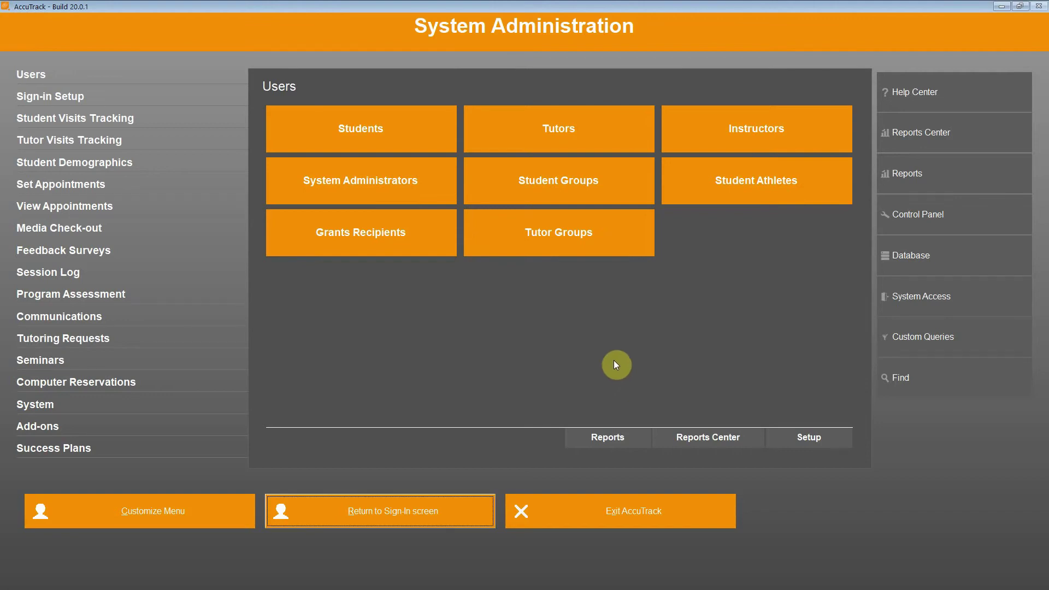
# Step: Open Database > Database Location from the System Administration sidebar
pyautogui.click(918, 257)
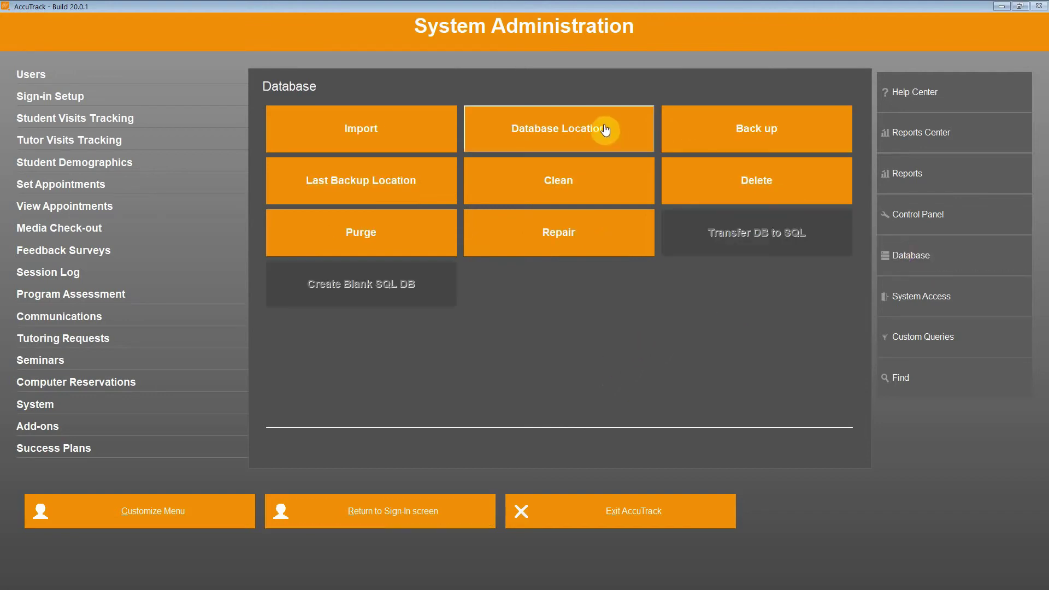
pyautogui.click(605, 130)
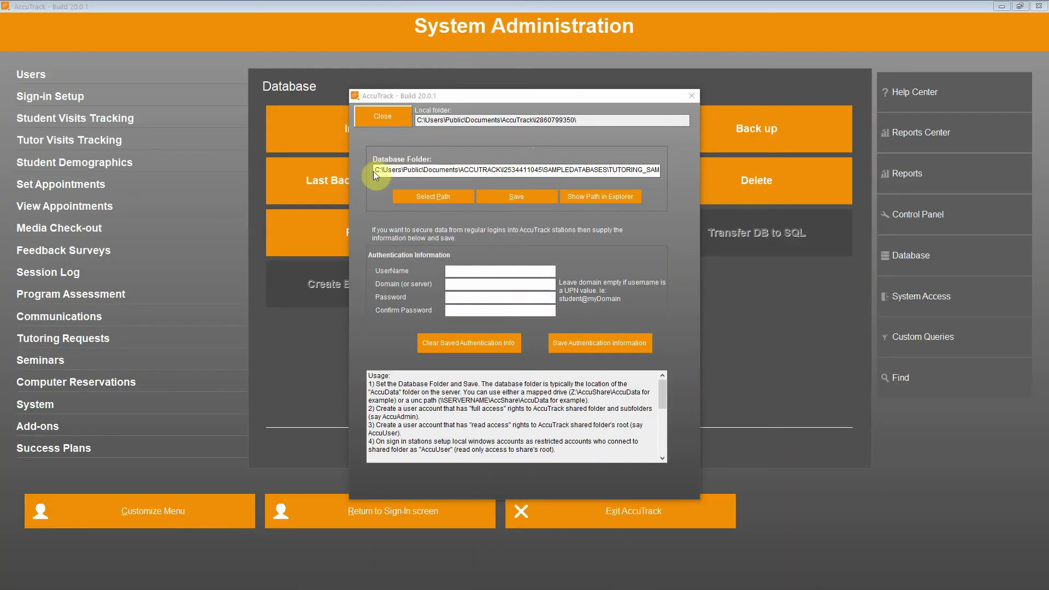
# Step: Replace the Database Folder with the pasted C:\AccuTrack Databases\MYCENTERDATA path, save, and acknowledge the restart note
pyautogui.moveTo(374, 171); pyautogui.dragTo(664, 170)
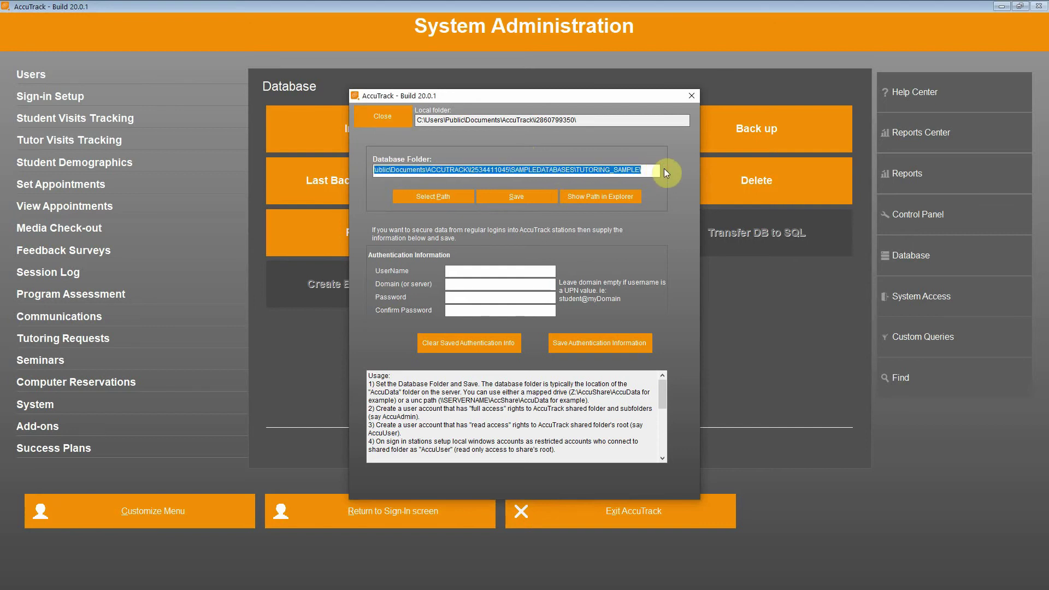
pyautogui.press('BackSpace')
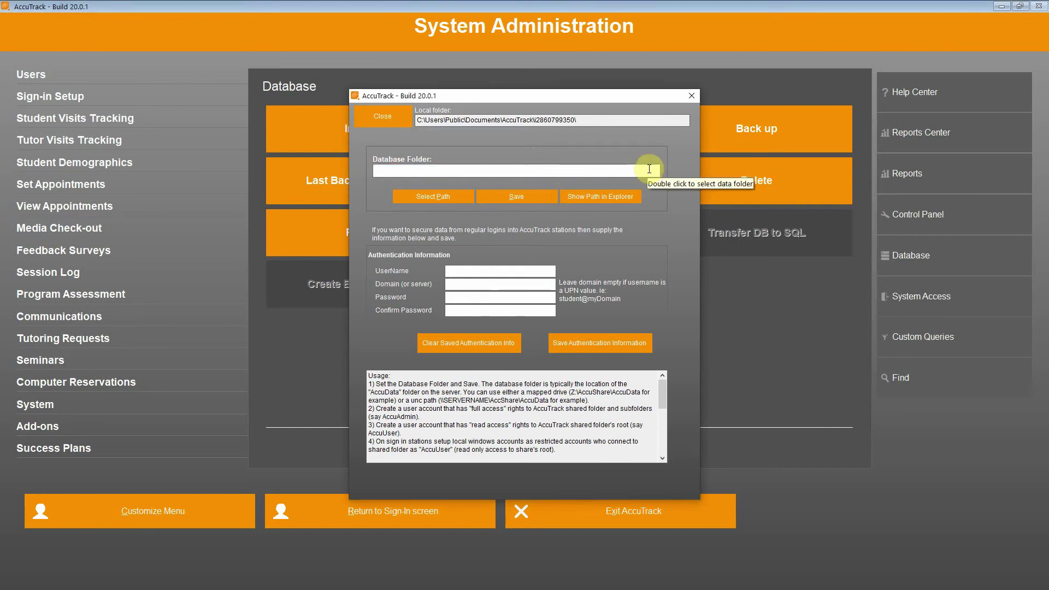
pyautogui.hotkey('ctrl', 'v')
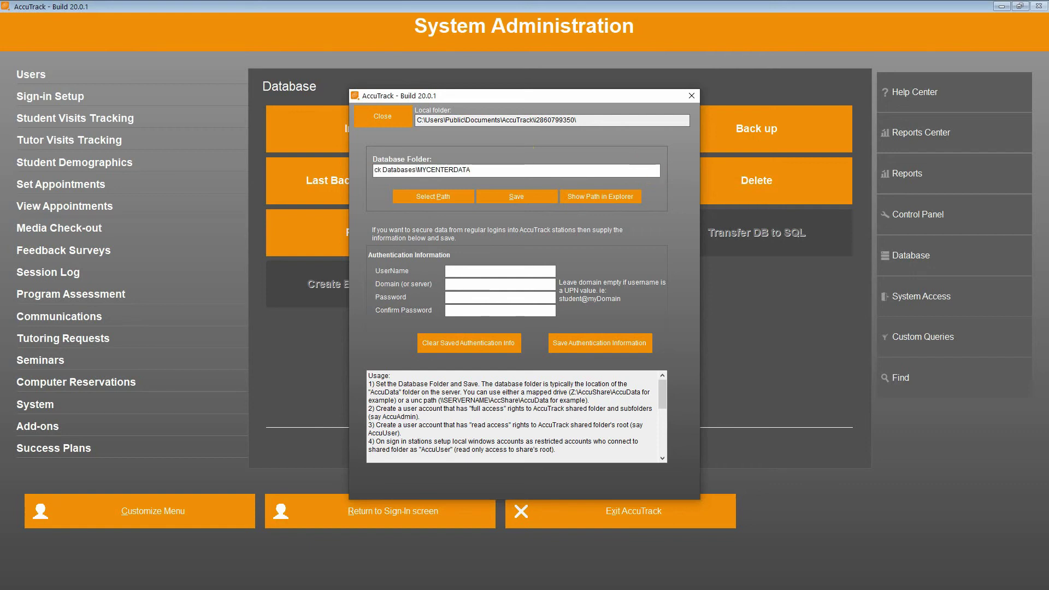
pyautogui.moveTo(632, 169); pyautogui.dragTo(365, 171)
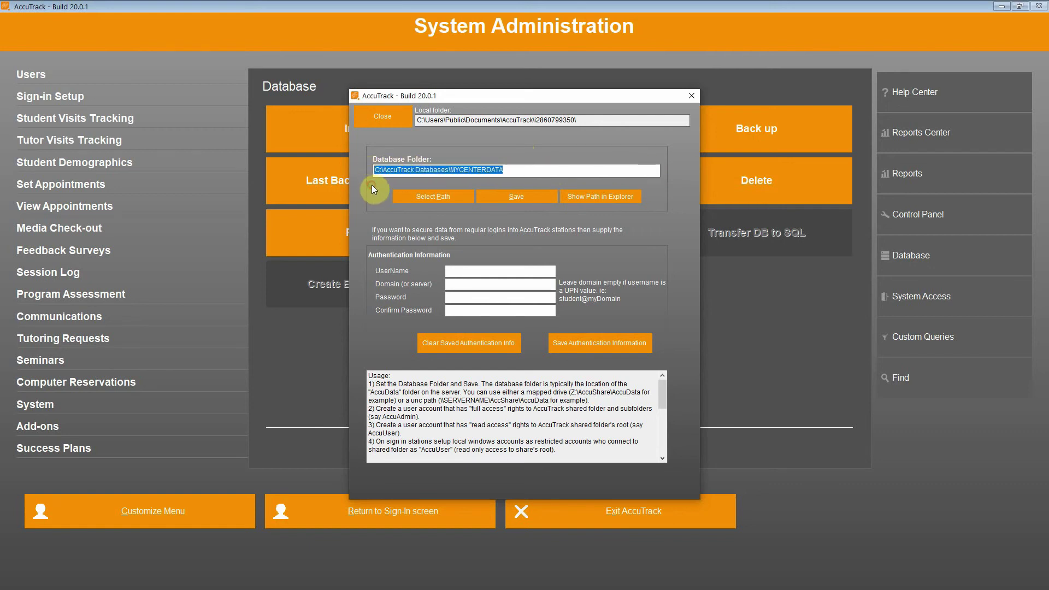
pyautogui.click(520, 198)
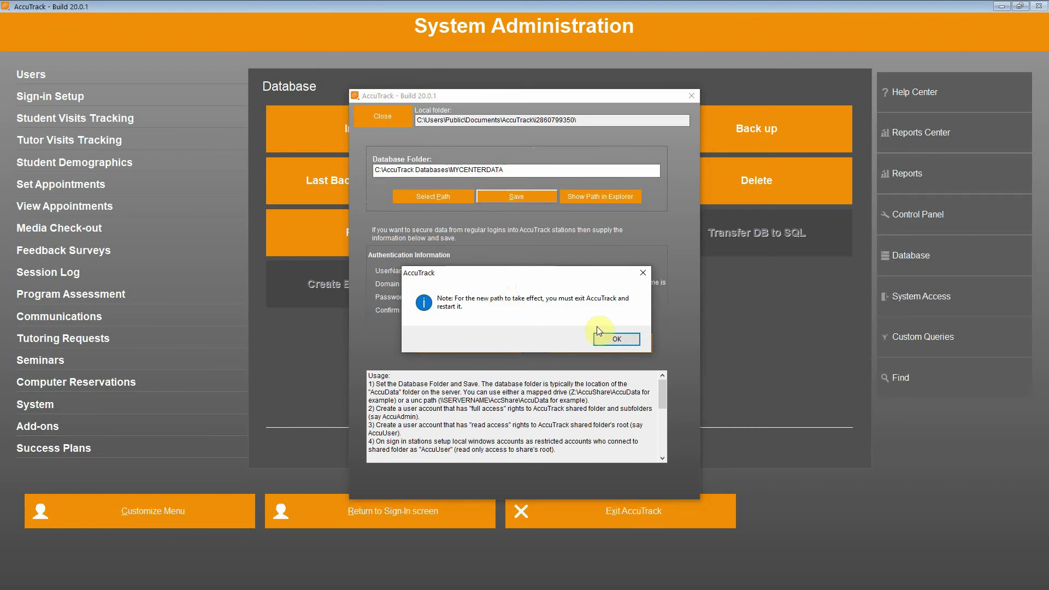
pyautogui.click(616, 338)
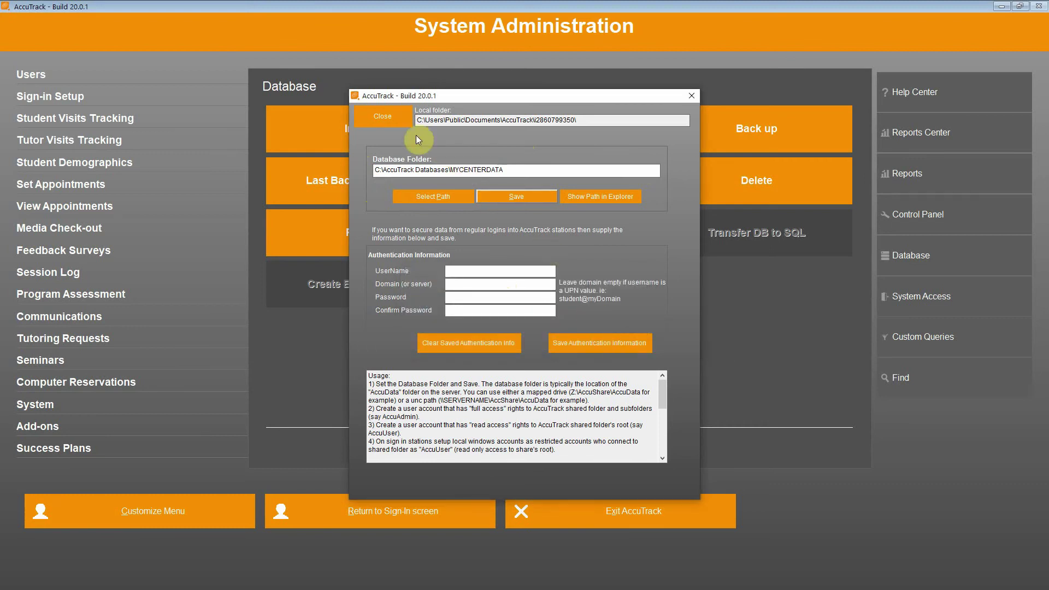
# Step: Close the Database Location dialog and exit AccuTrack, confirming the quit
pyautogui.click(384, 117)
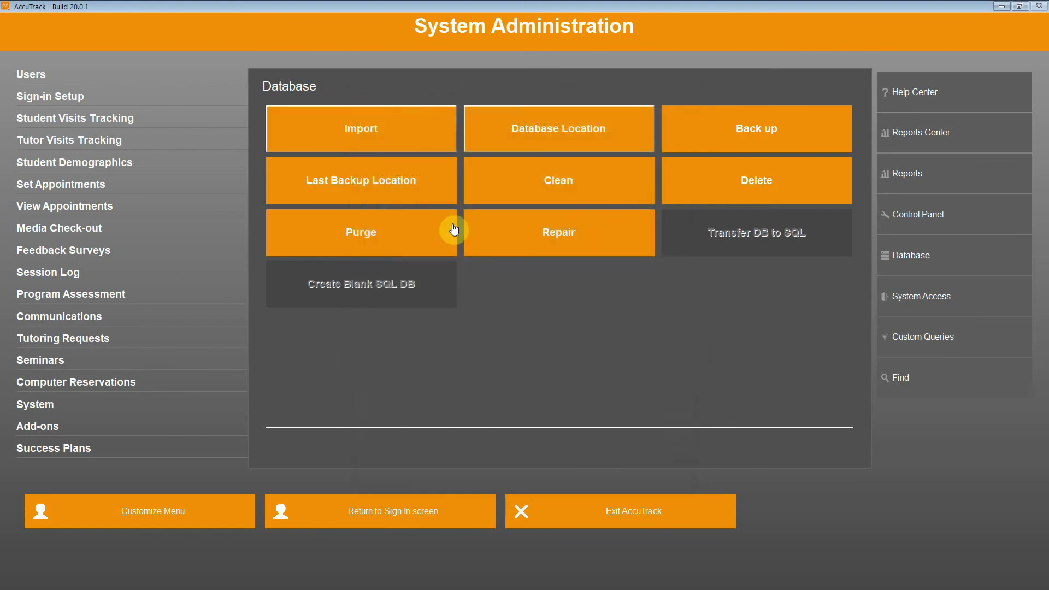
pyautogui.click(630, 509)
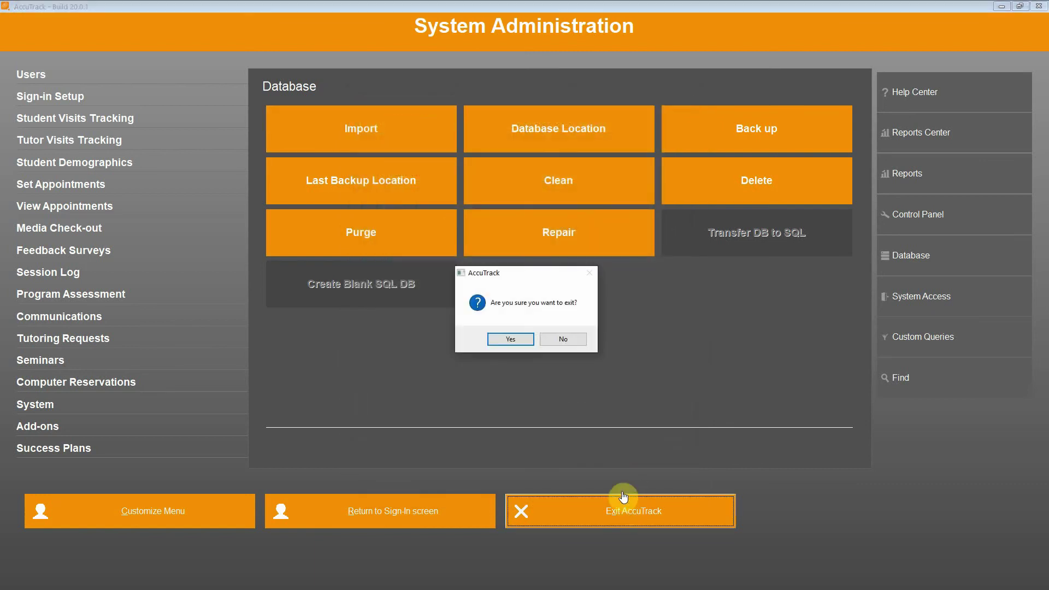
pyautogui.click(511, 339)
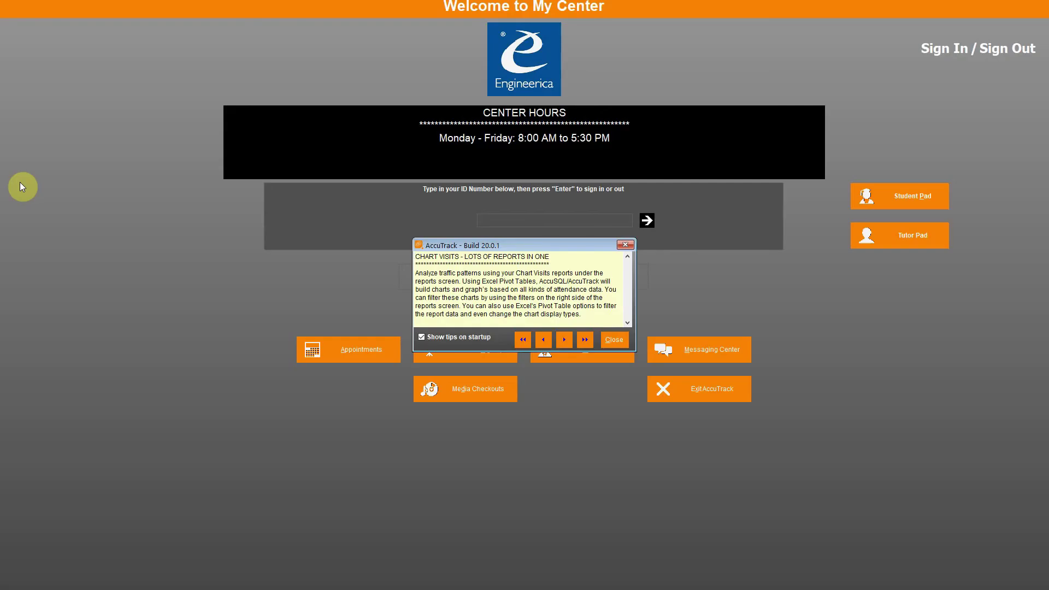
# Step: On the restarted My Center screen, close the tip, sign in with the administrator ID and password, and dismiss the warning
pyautogui.click(608, 342)
pyautogui.write('*****')
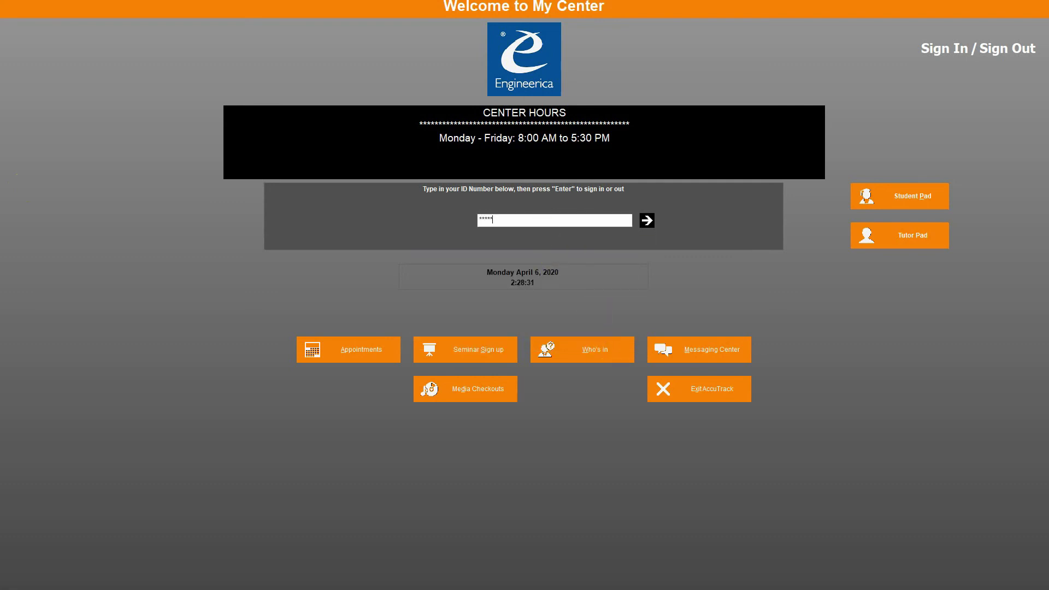
pyautogui.write('***')
pyautogui.press('Return')
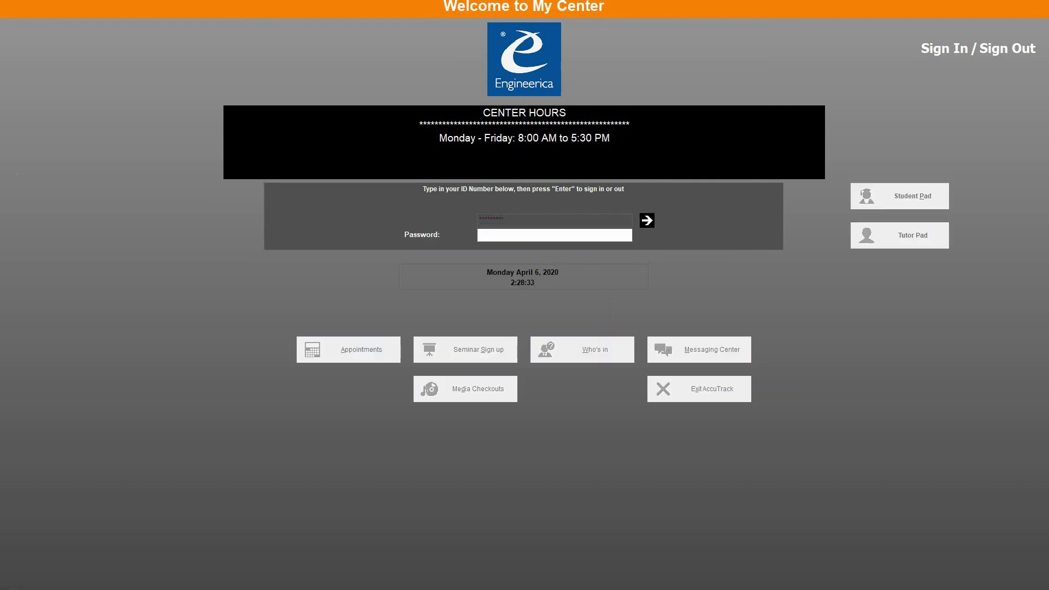
pyautogui.write('*')
pyautogui.press('Return')
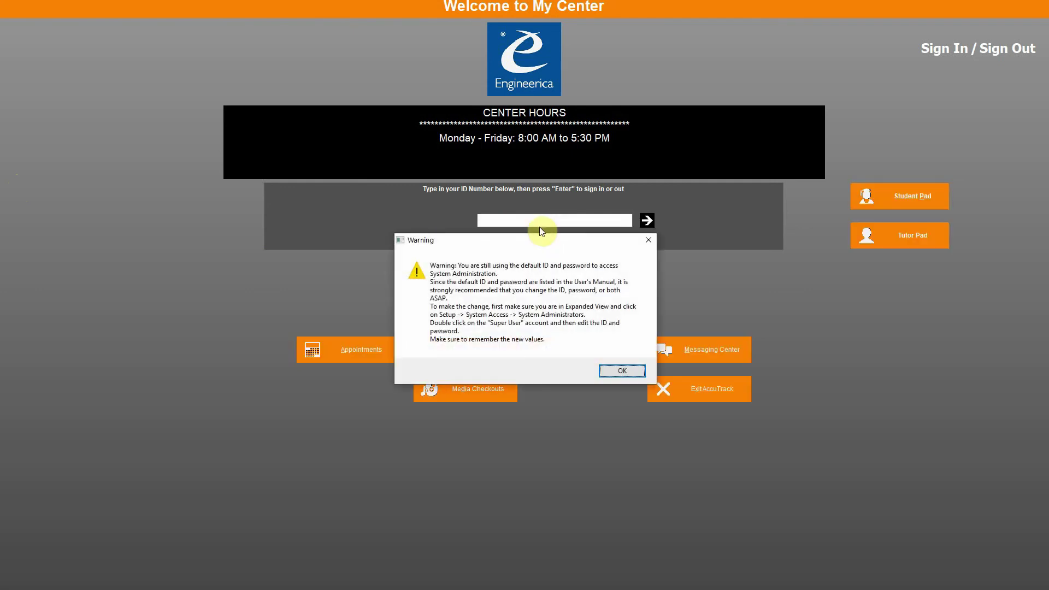
pyautogui.click(626, 370)
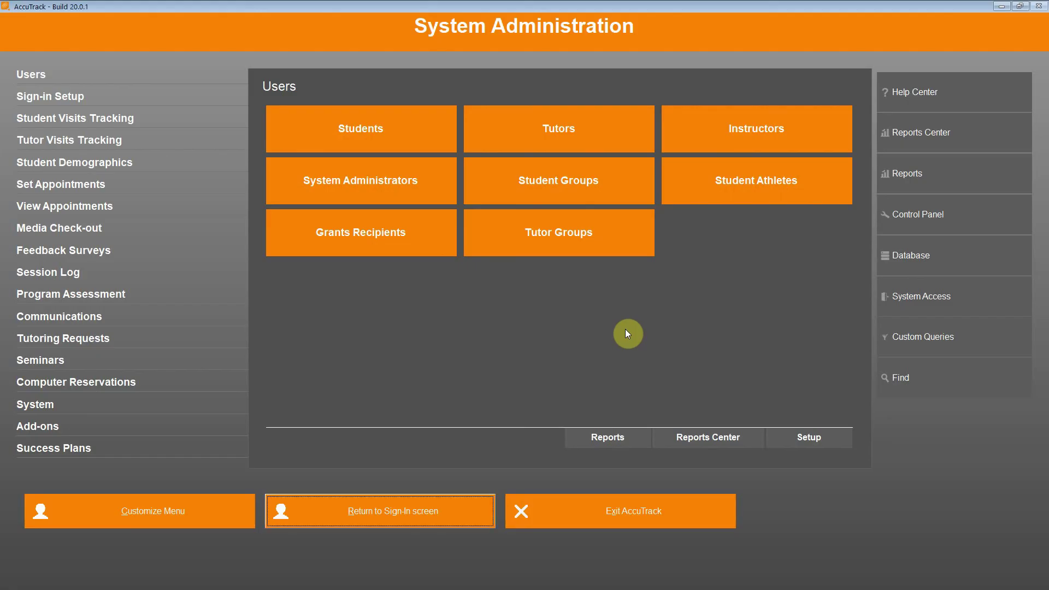
# Step: Reopen Database > Database Location to check the folder reads C:\AccuTrack Databases\MYCENTERDATA\
pyautogui.click(908, 262)
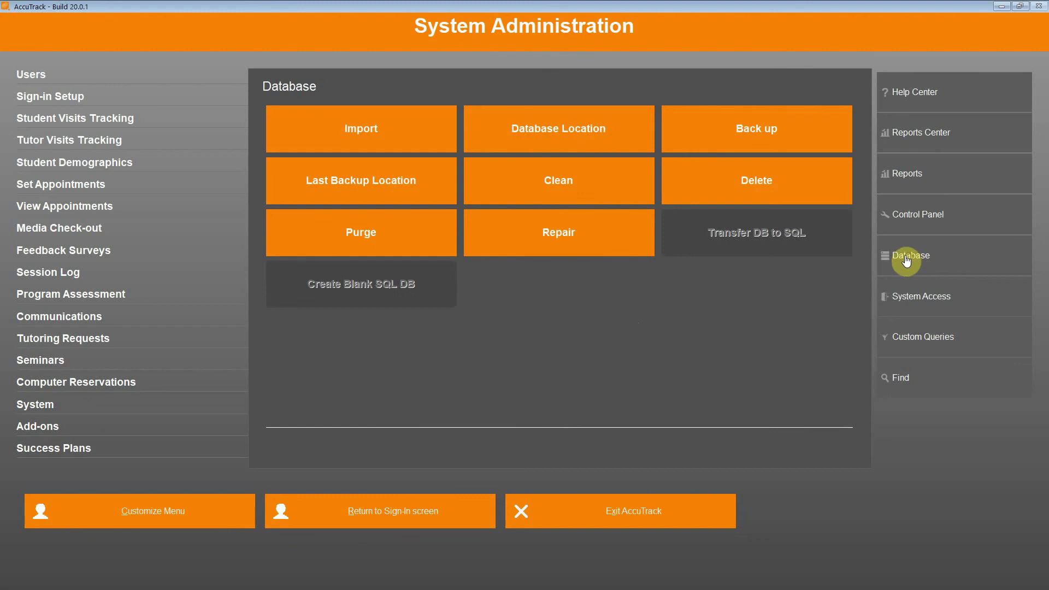
pyautogui.click(599, 145)
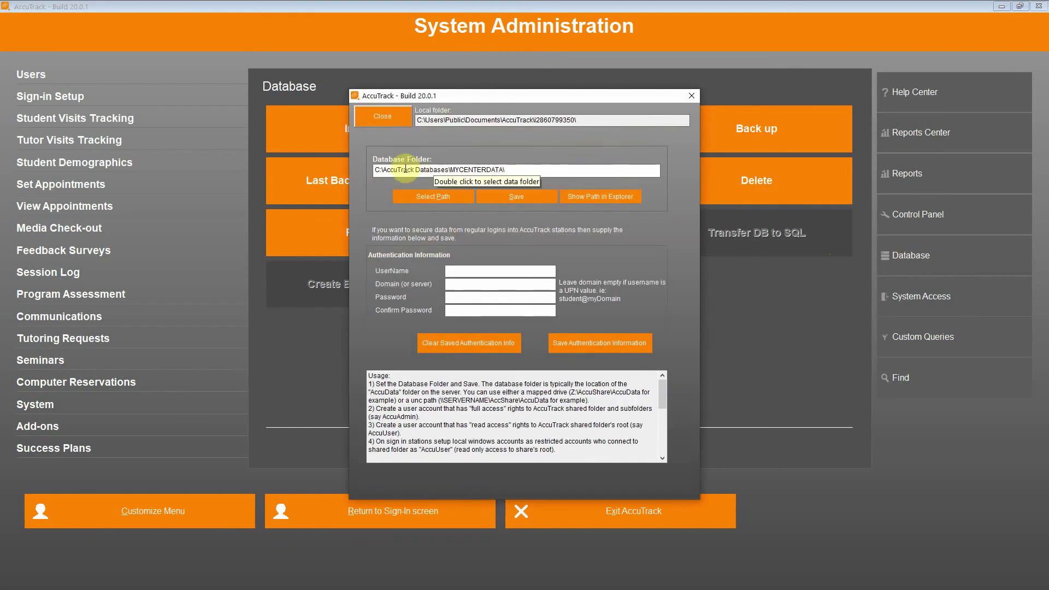